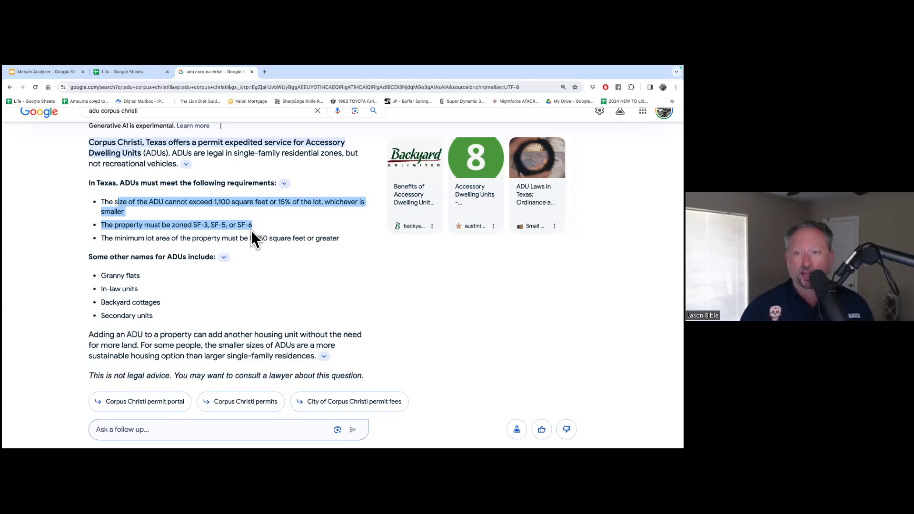
Step: Switch to the Life spreadsheet in Google Sheets and set its zoom to 150%
left_click(143, 75)
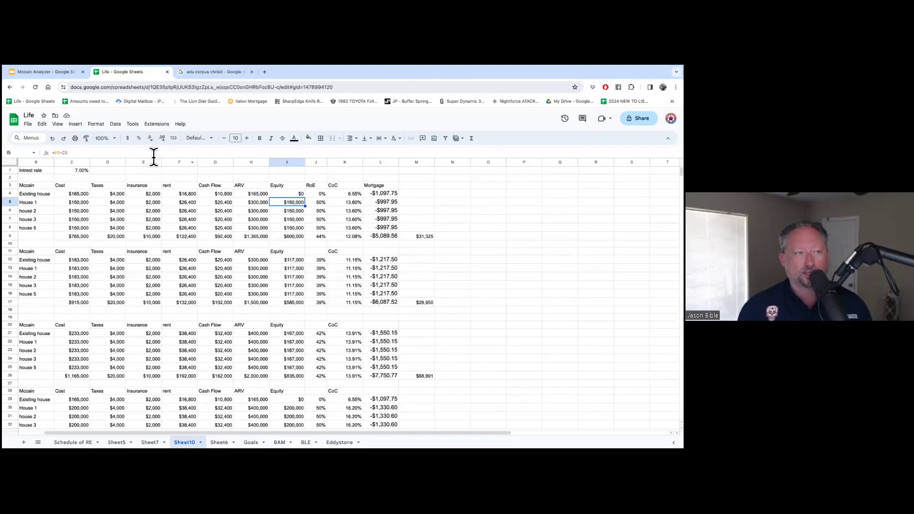
left_click(118, 141)
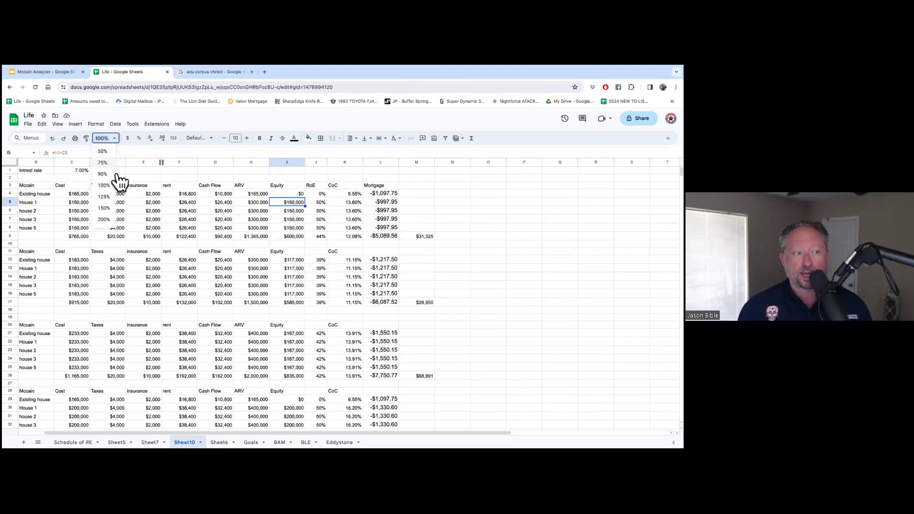
left_click(104, 208)
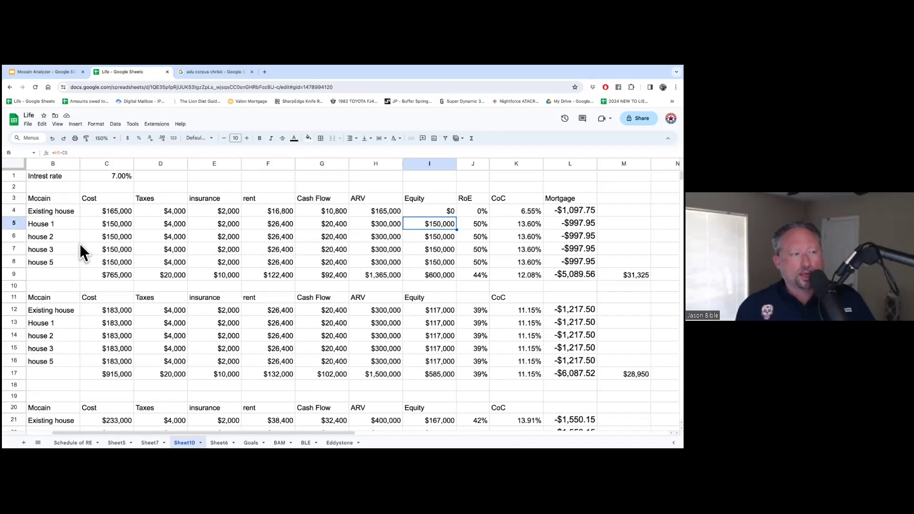
Step: Review the costs of the existing house and the additional houses in the first Mccain scenario
left_click(73, 214)
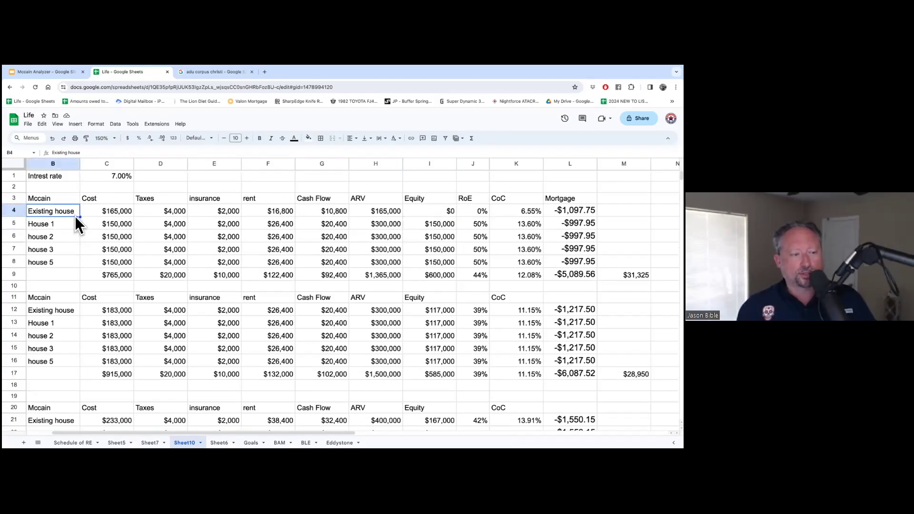
left_click(127, 211)
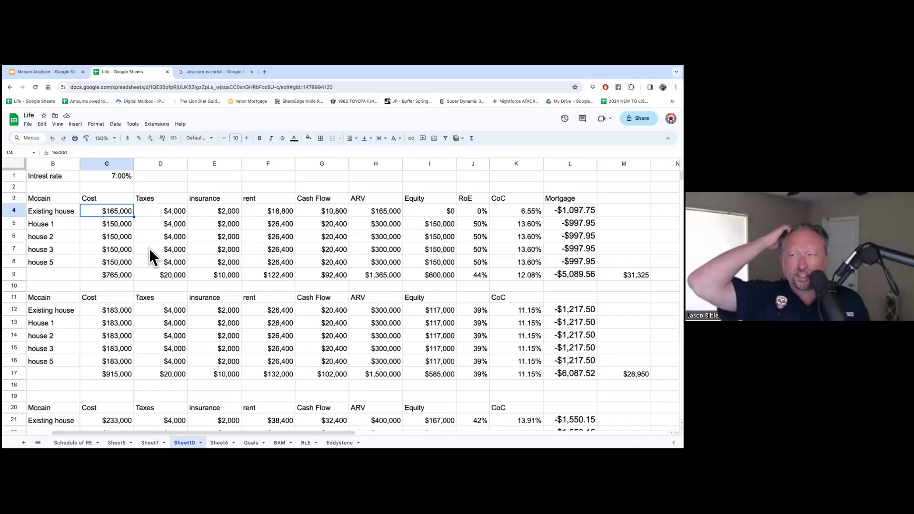
key("Down")
key("Down")
key("Down")
key("Up")
key("Up")
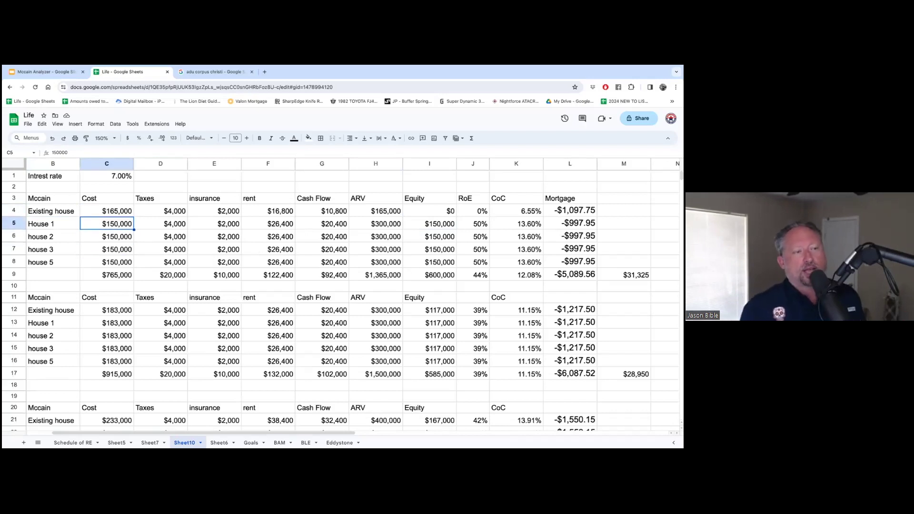
key("Down")
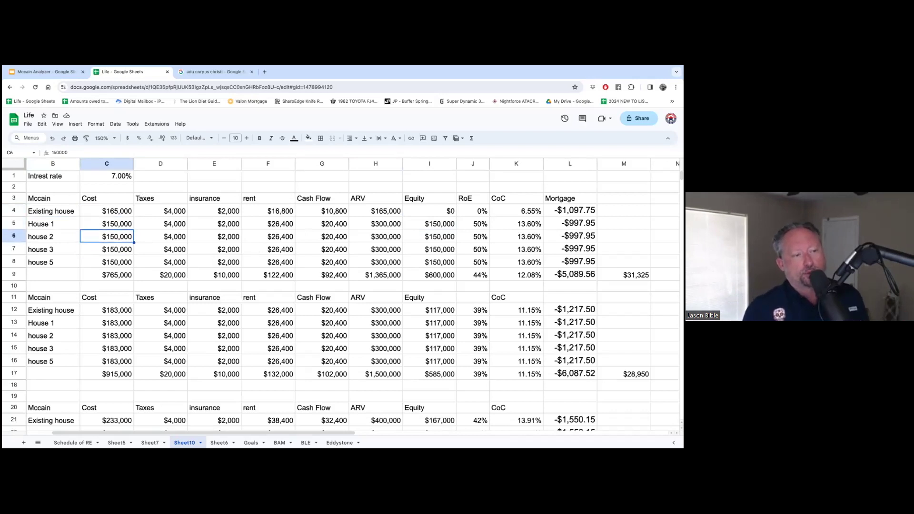
key("Down")
key("Down")
key("Up")
key("Up")
key("Up")
key("Up")
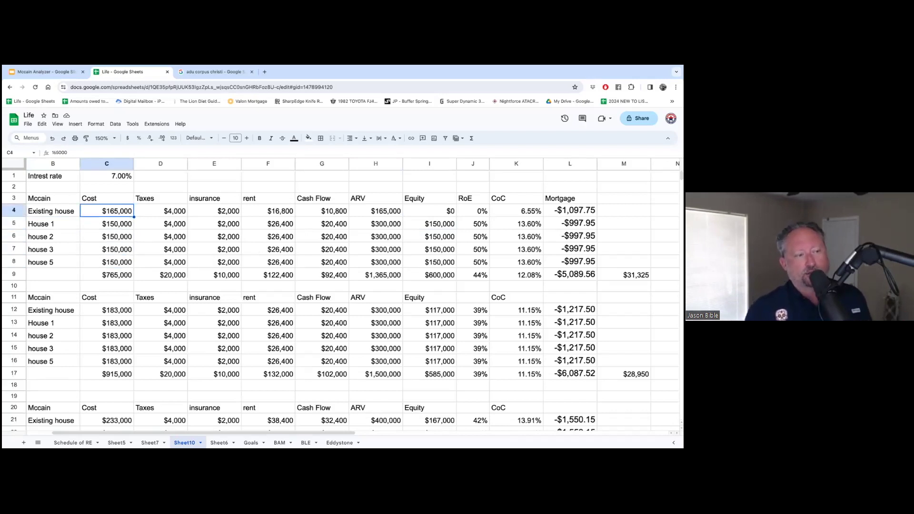
Step: Check the existing house's taxes, insurance and rent, and follow the Cash Flow column to its total in the first scenario
key("Left")
key("Right")
key("Right")
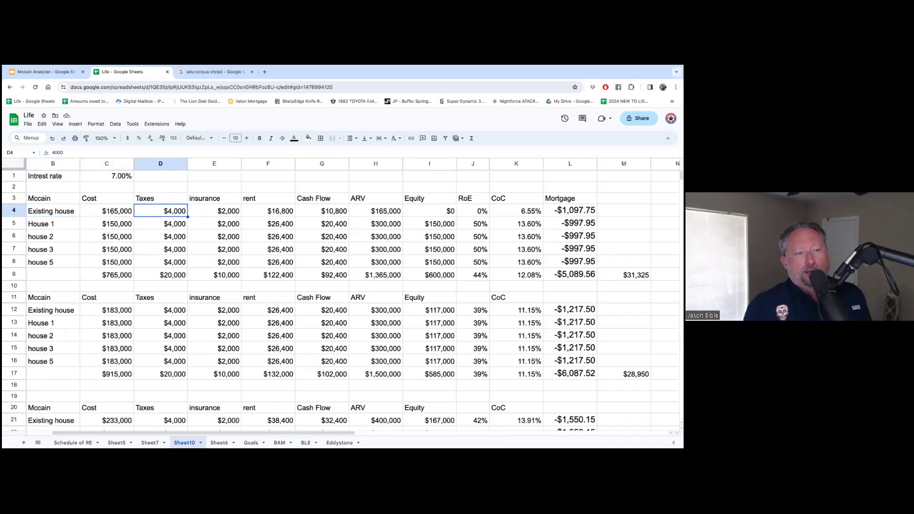
key("Right")
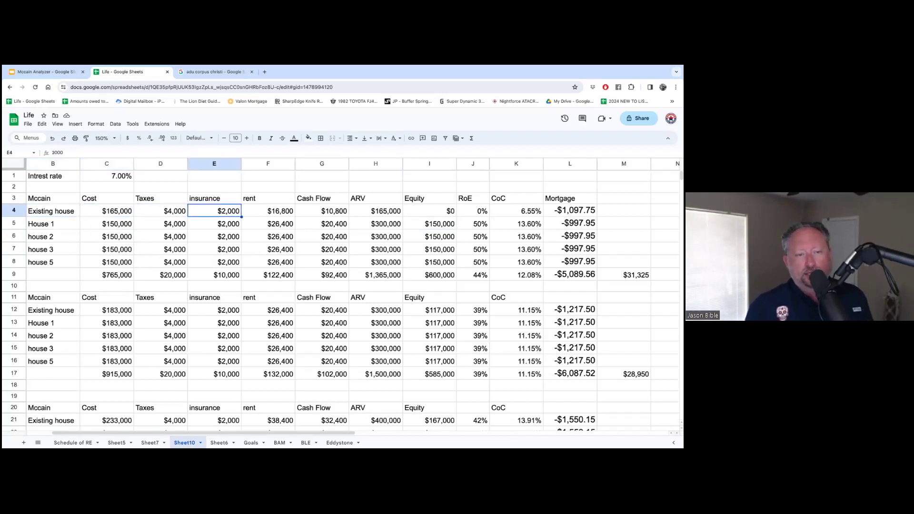
key("Right")
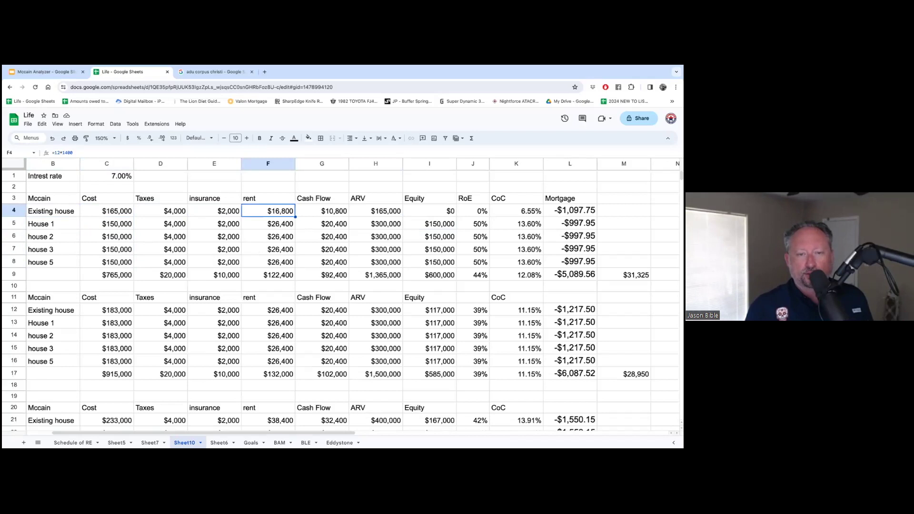
key("Right")
key("Down")
key("Down")
key("Down")
key("Down")
key("Down")
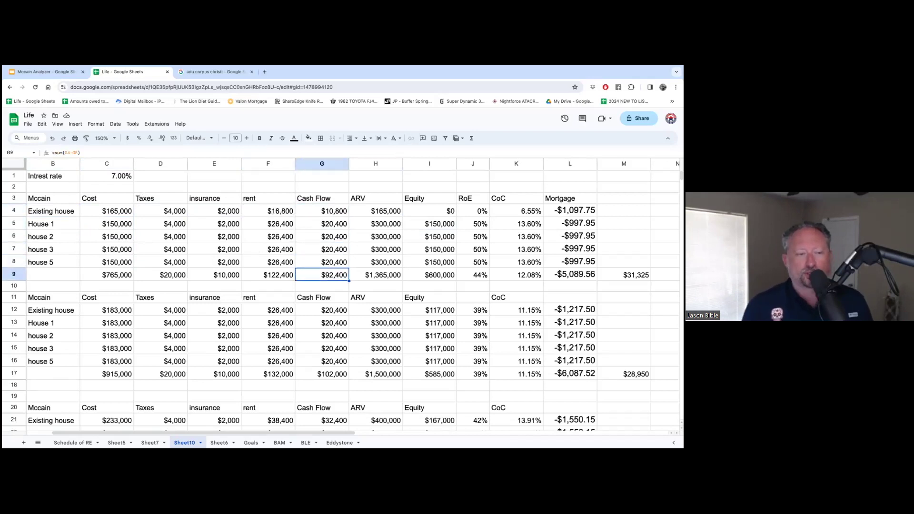
Step: Examine the first scenario's totals row from Cost through Cash Flow, including the rent total
key("Left")
key("Left")
key("Left")
key("Left")
key("Left")
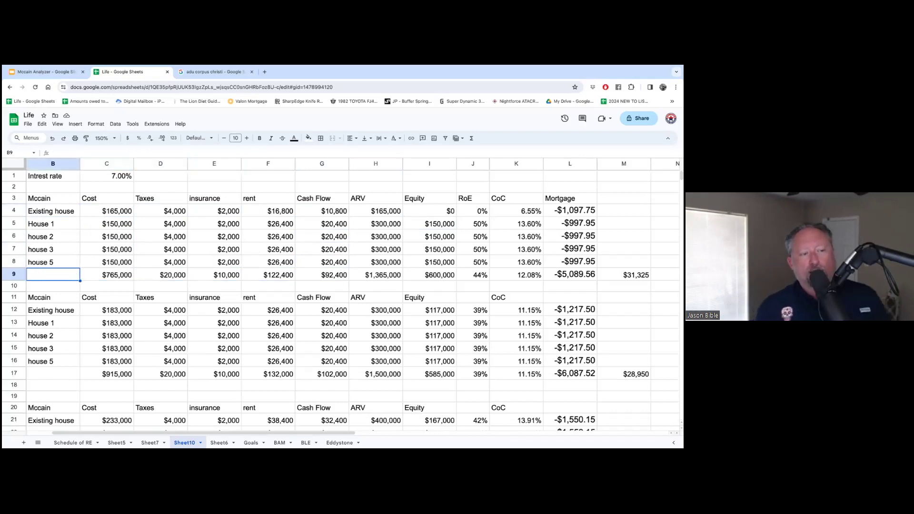
key("Right")
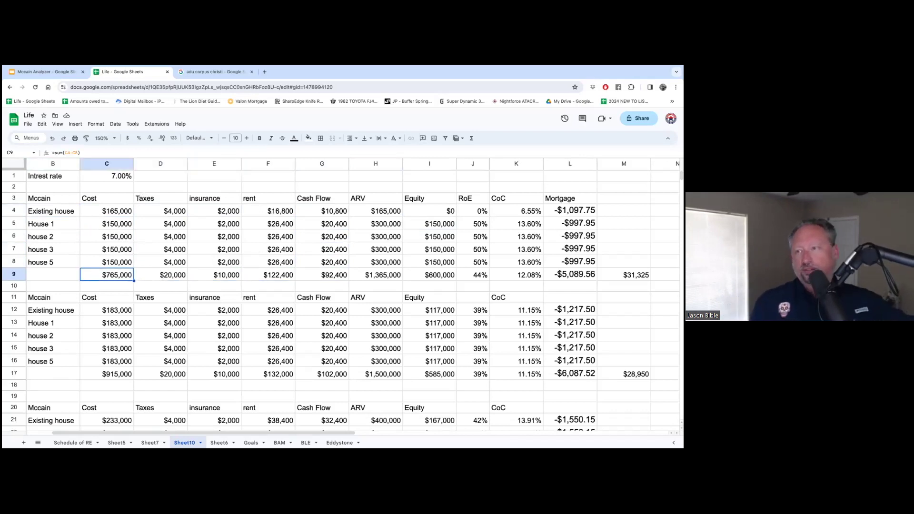
key("Right")
key("Right")
key("Right")
key("Right")
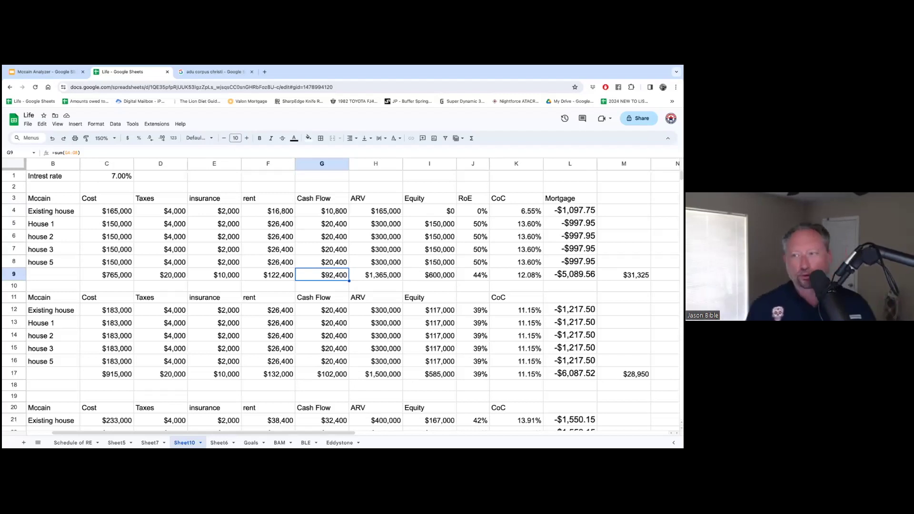
left_click(275, 281)
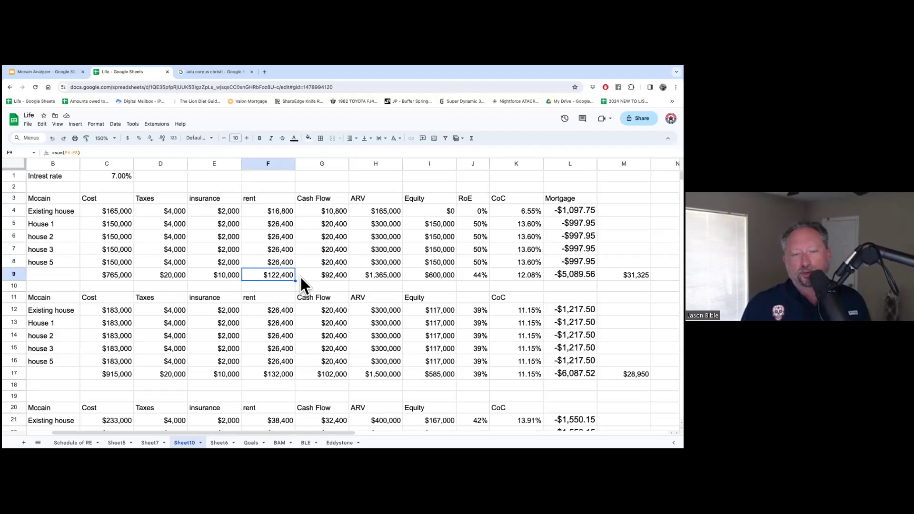
left_click(324, 276)
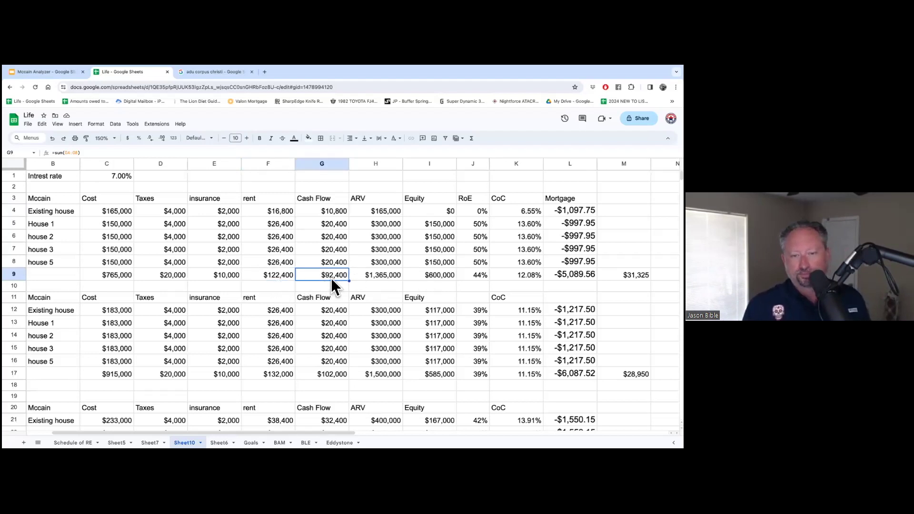
Step: Examine the first scenario's ARV column, comparing the existing house, House 1 and the total
key("Right")
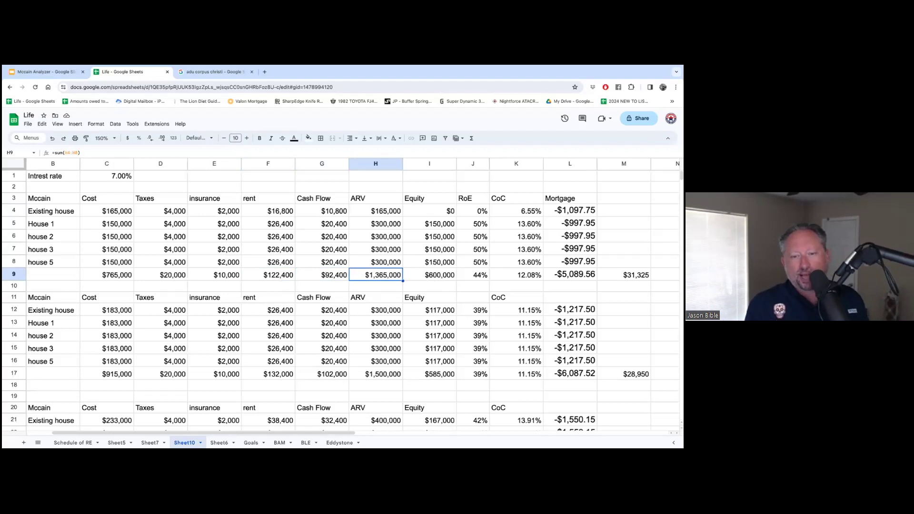
key("Up")
key("Up")
key("Up")
key("Up")
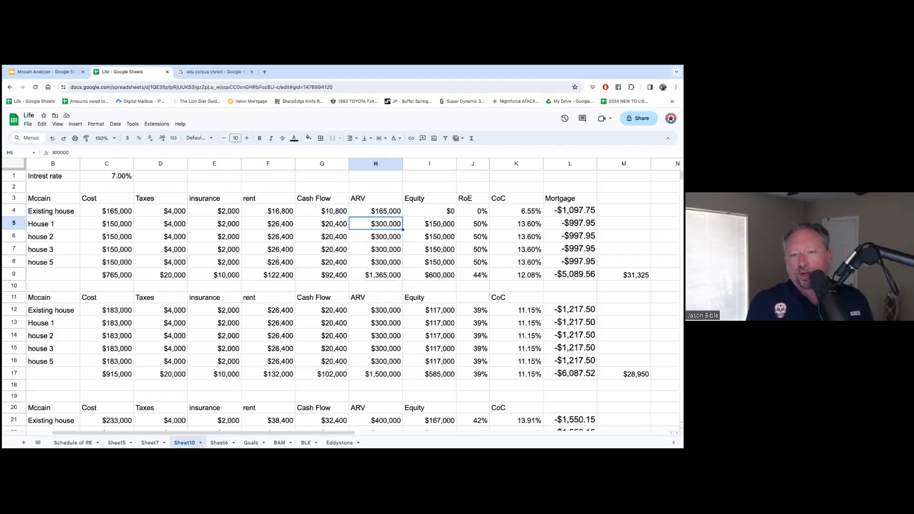
key("Up")
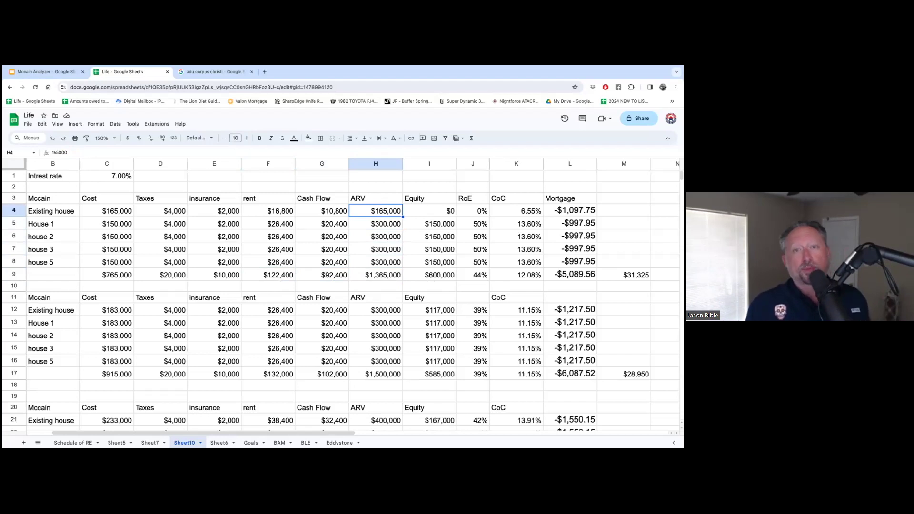
key("Down")
key("Down")
key("Down")
key("Down")
key("Down")
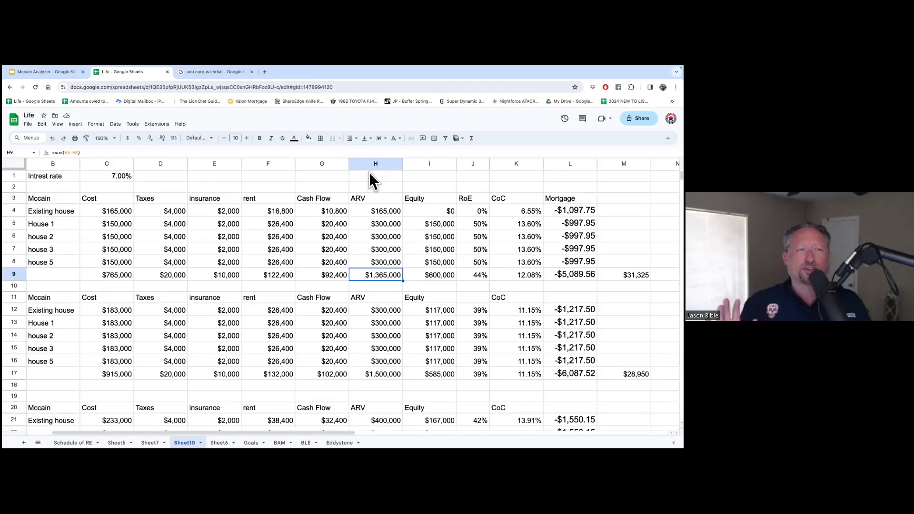
Step: Check the Equity, RoE, CoC and Mortgage figures in the first scenario's totals row
mouse_move(285, 68)
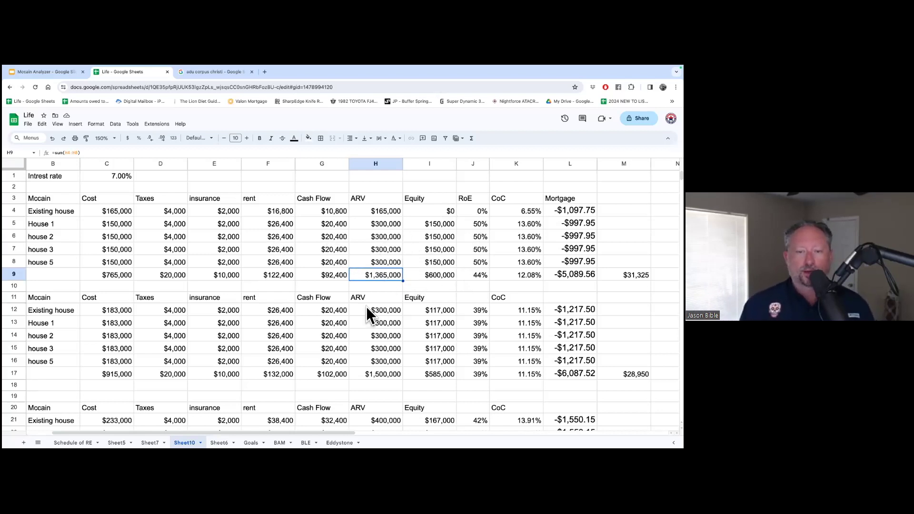
left_click(442, 276)
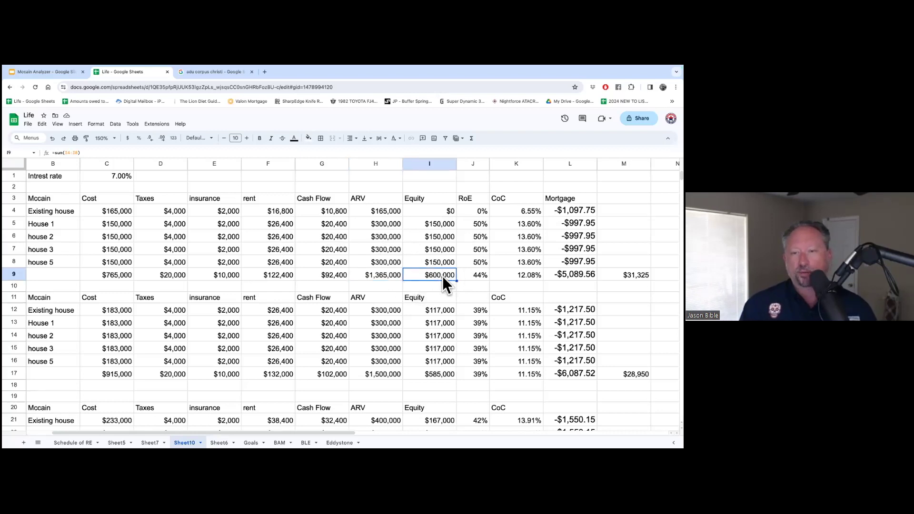
left_click(478, 274)
left_click(524, 275)
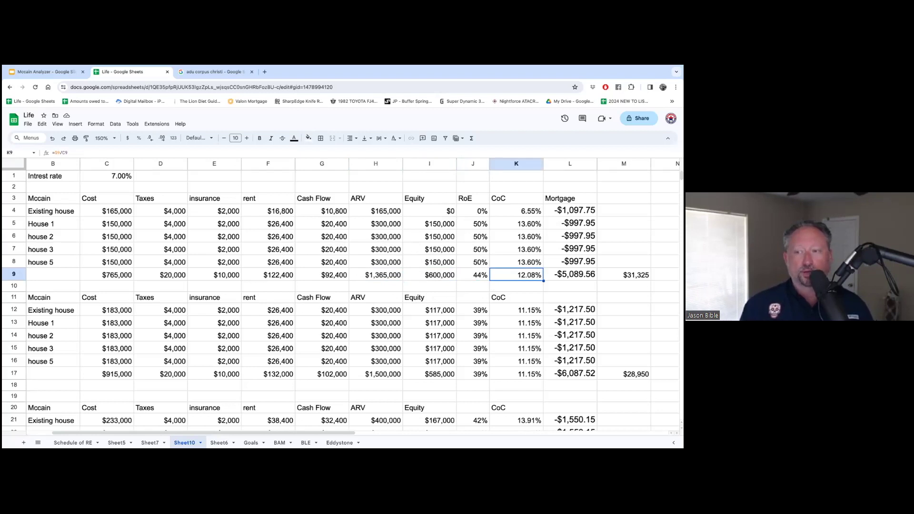
left_click(572, 275)
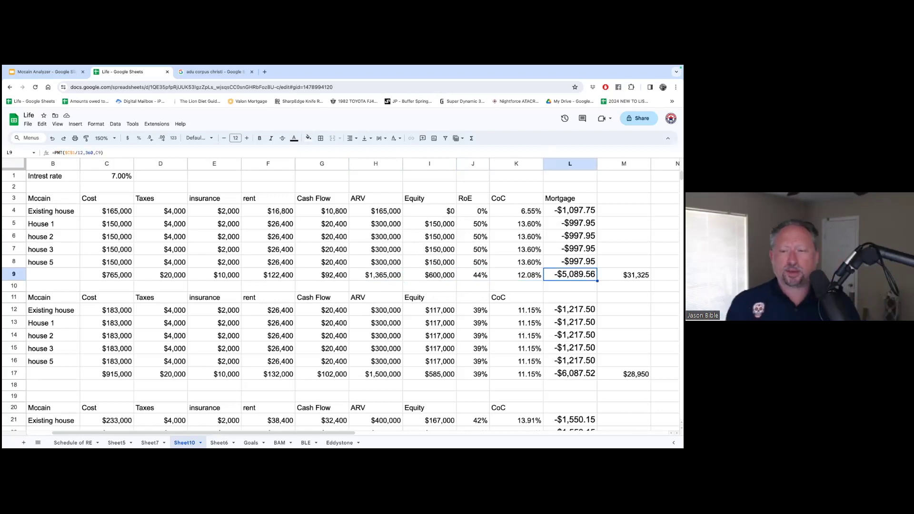
left_click(476, 278)
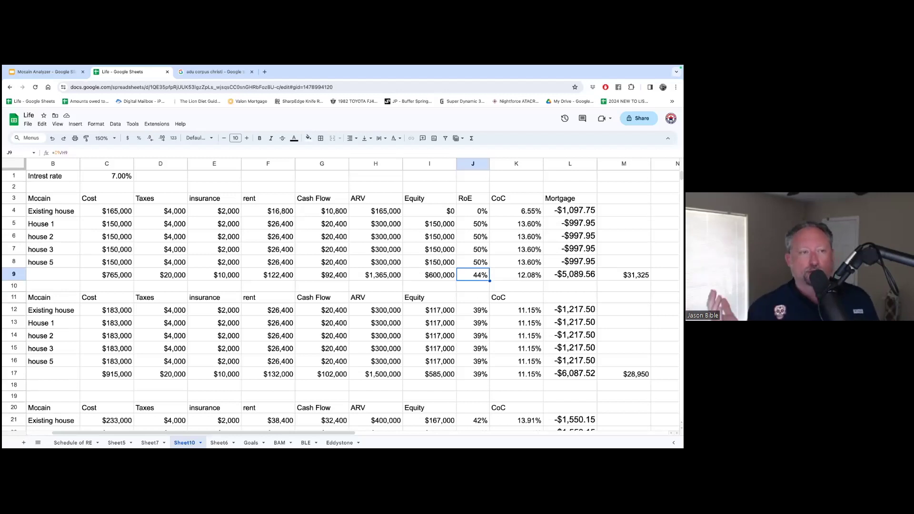
left_click(570, 274)
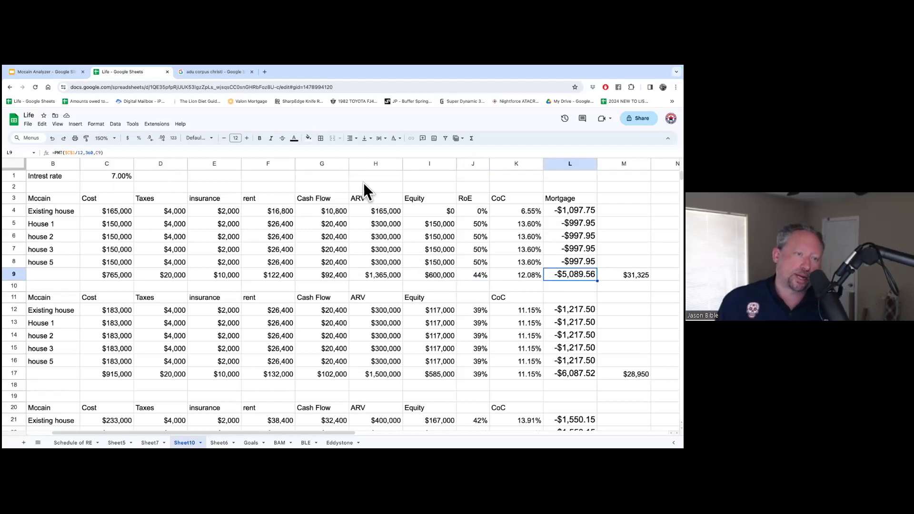
Step: Set the interest rate in cell C1 to 8%
left_click(122, 176)
type("8%")
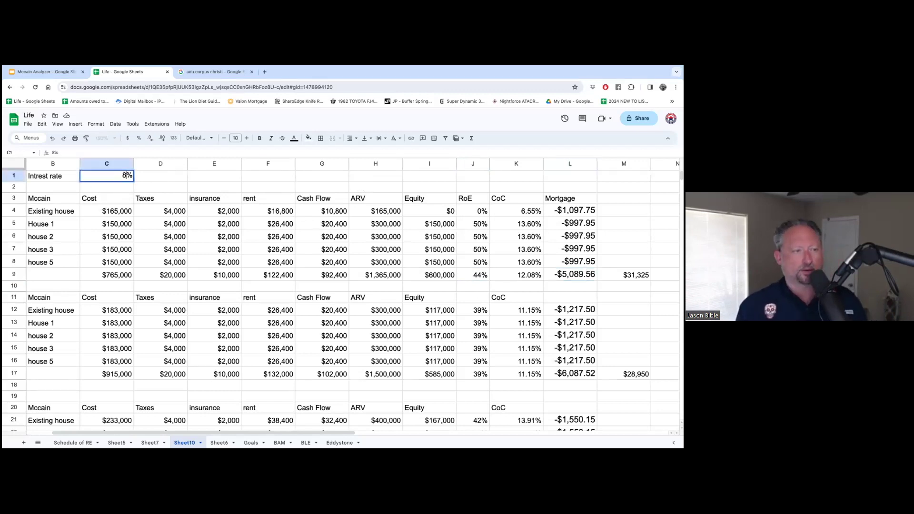
key("Return")
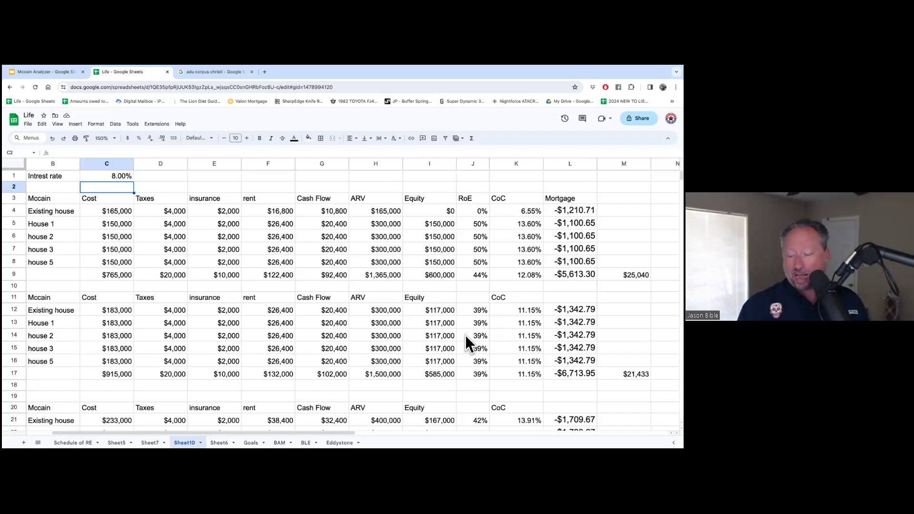
Step: Search the web for "corpus chrisit ccronline report" in a new browser tab and open the "Make a Police Report Online" result
left_click(266, 72)
type("corp")
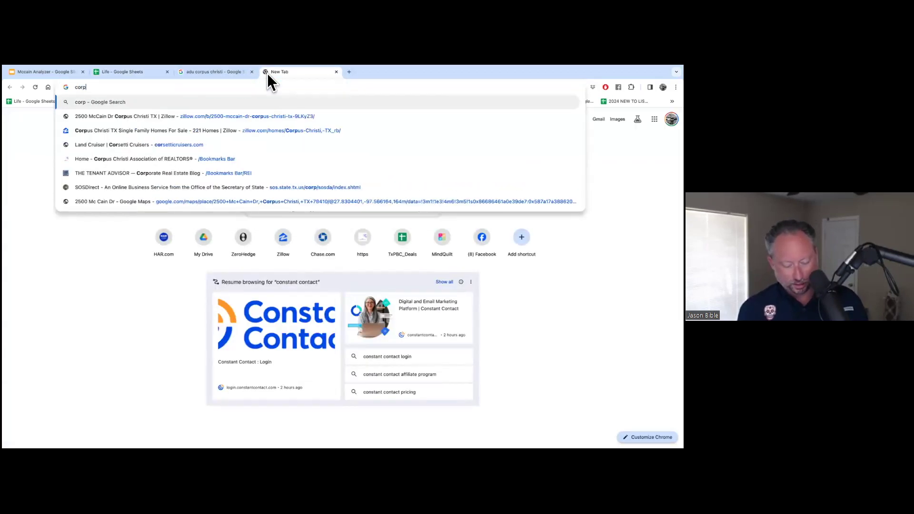
type("us chs")
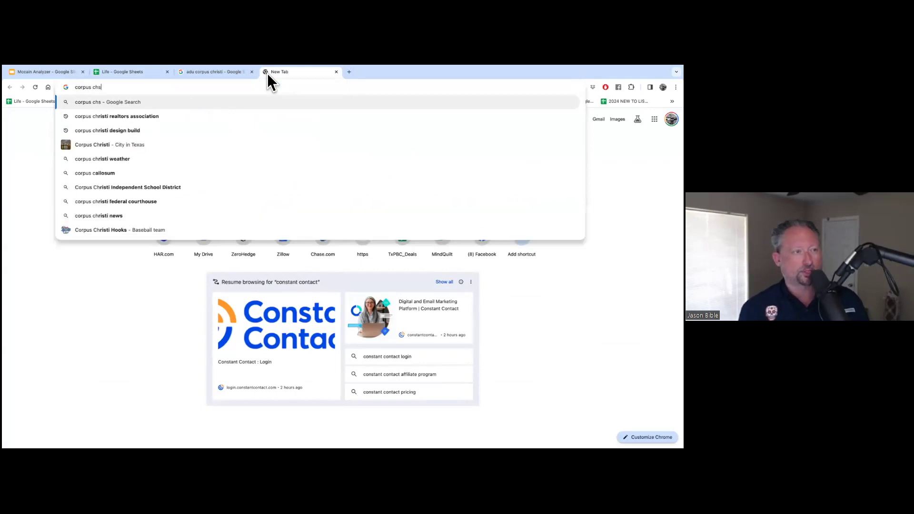
key("BackSpace")
type("risit")
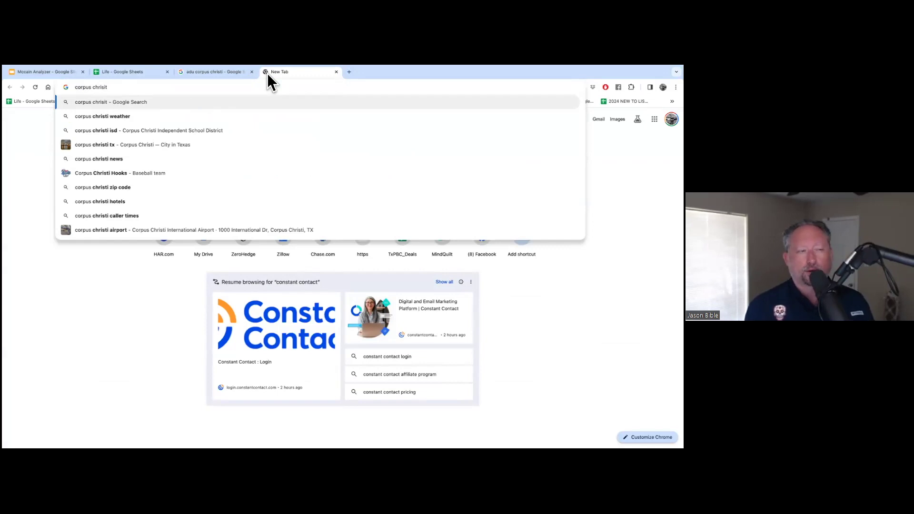
type(" ccro")
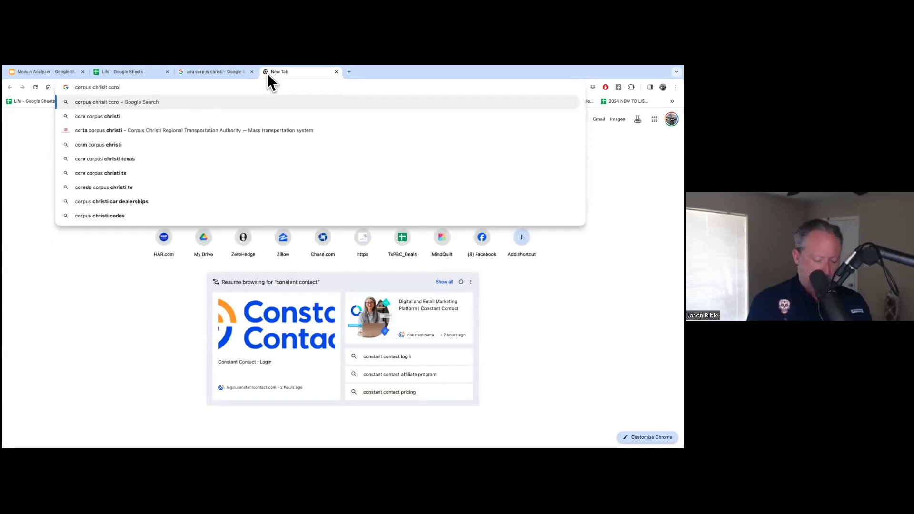
type("nline report")
key("Return")
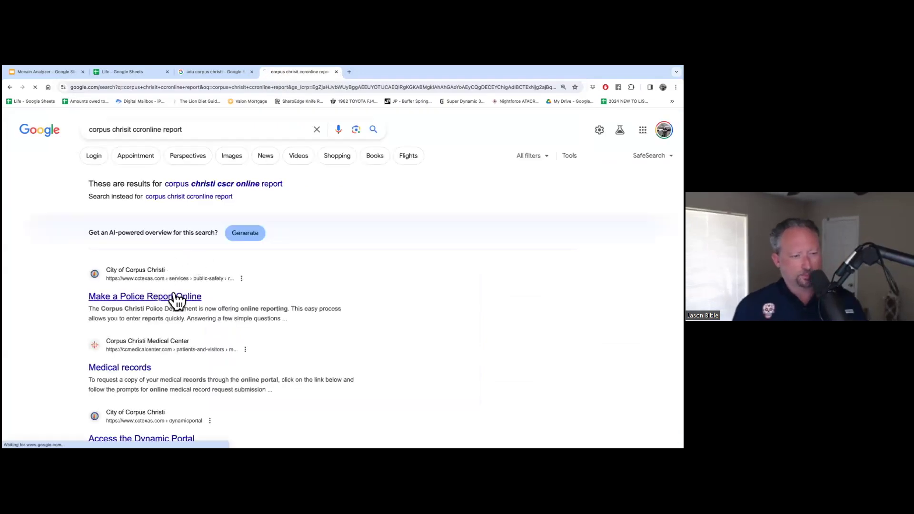
left_click(171, 294)
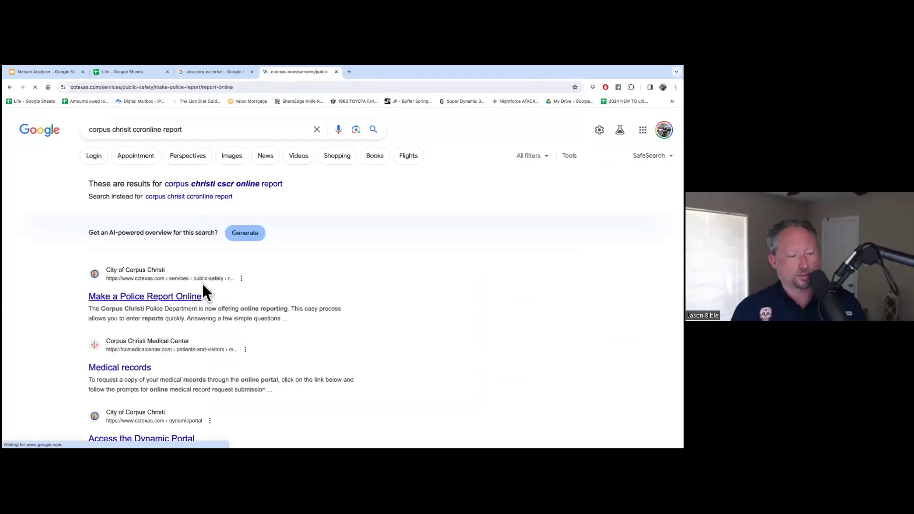
Step: Return to the search results, search for "corpus chrisit ccronline rereal tors" instead and open the Corpus Christi Association of REALTORS website
scroll(132, 216, "left", 5)
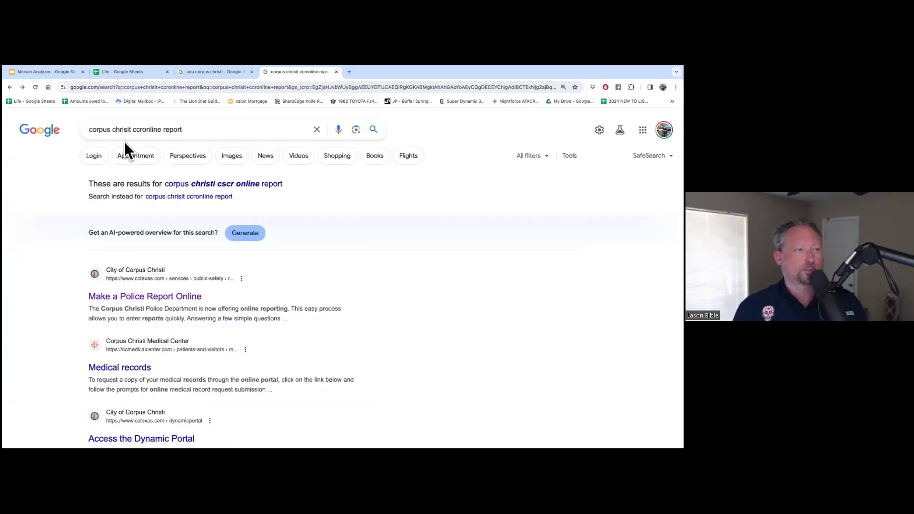
left_click(148, 132)
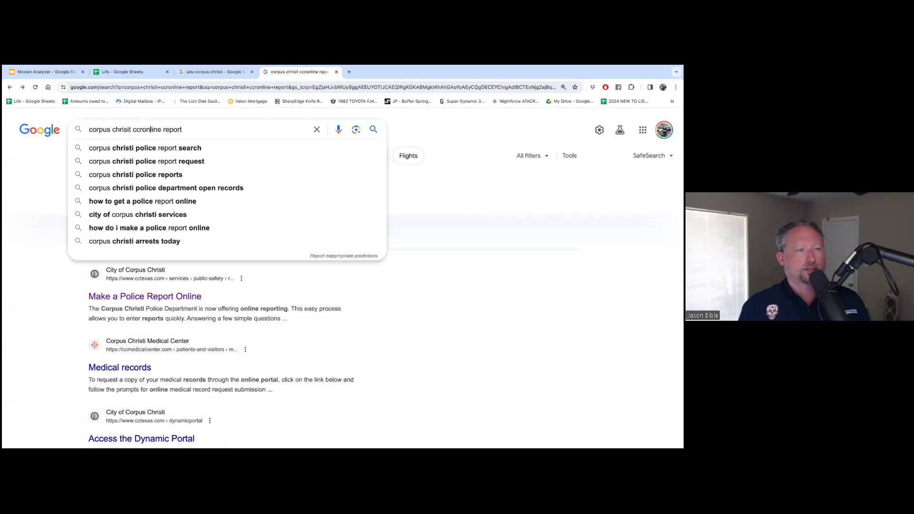
key("BackSpace")
key("BackSpace")
key("BackSpace")
key("BackSpace")
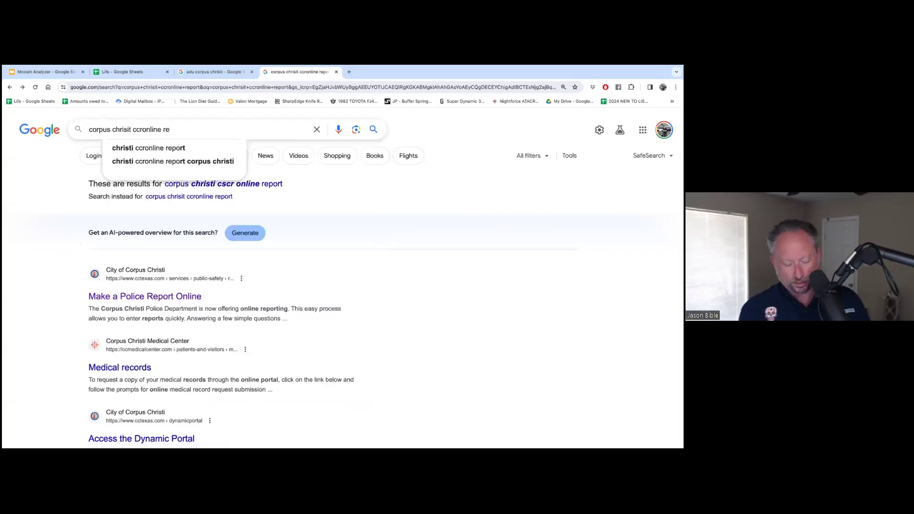
type("real tors")
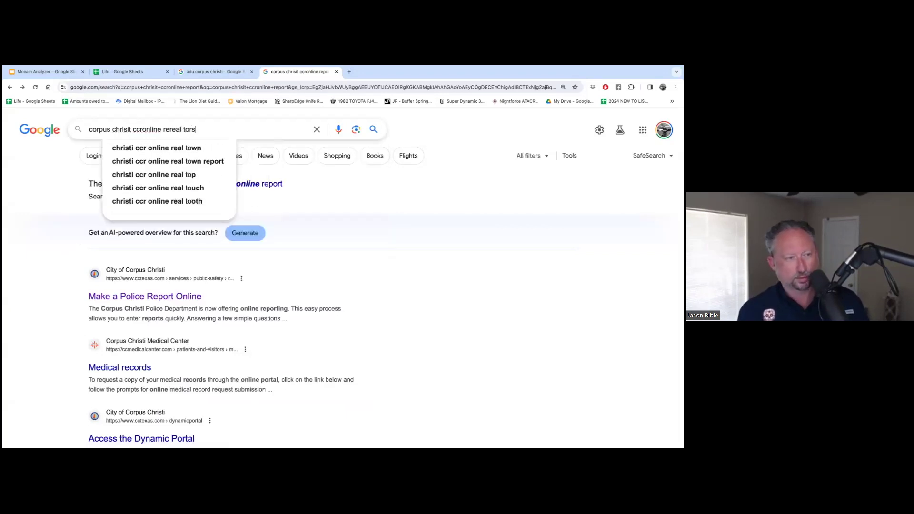
key("Return")
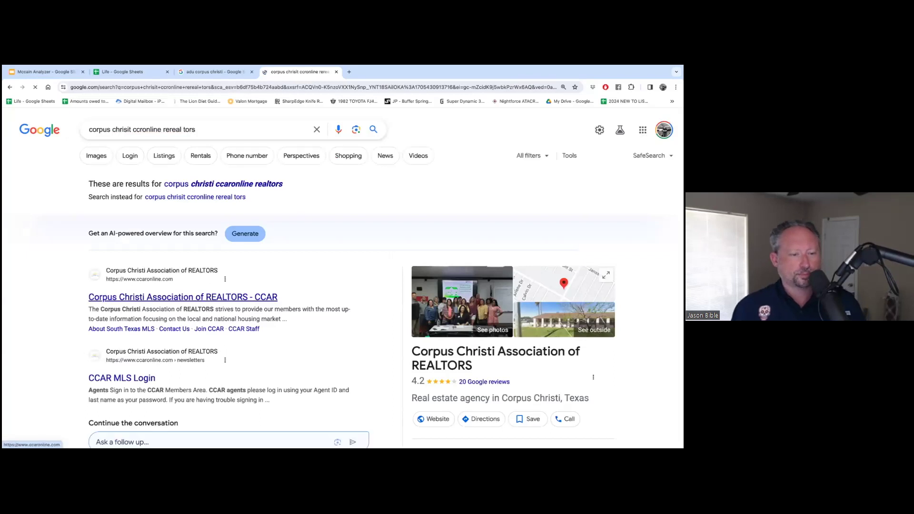
left_click(244, 296)
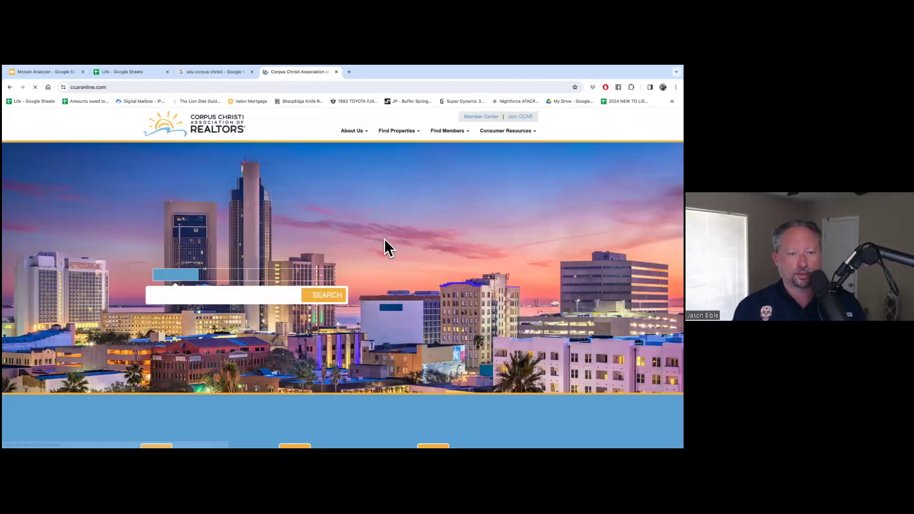
Step: Open the Corpus Christi city report from the association's Housing Reports page and look it over
scroll(337, 264, "down", 5)
scroll(335, 263, "down", 1)
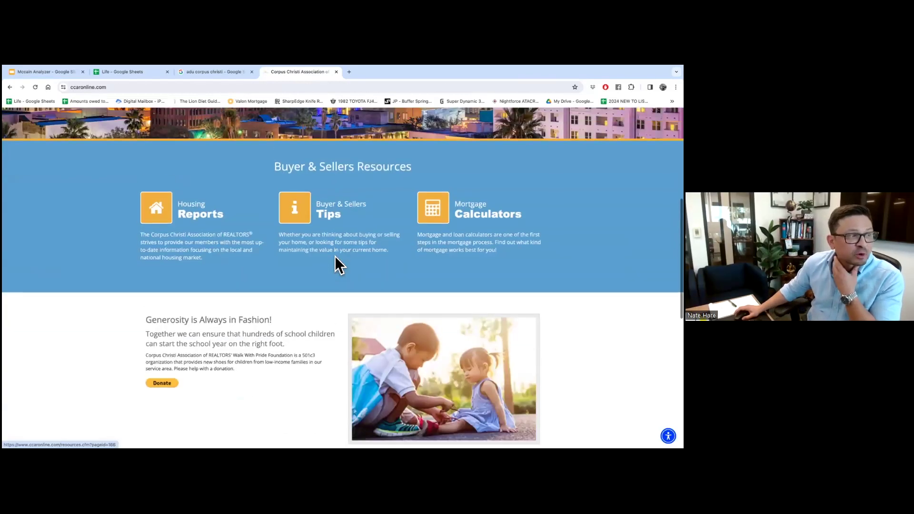
scroll(338, 262, "up", 1)
left_click(179, 261)
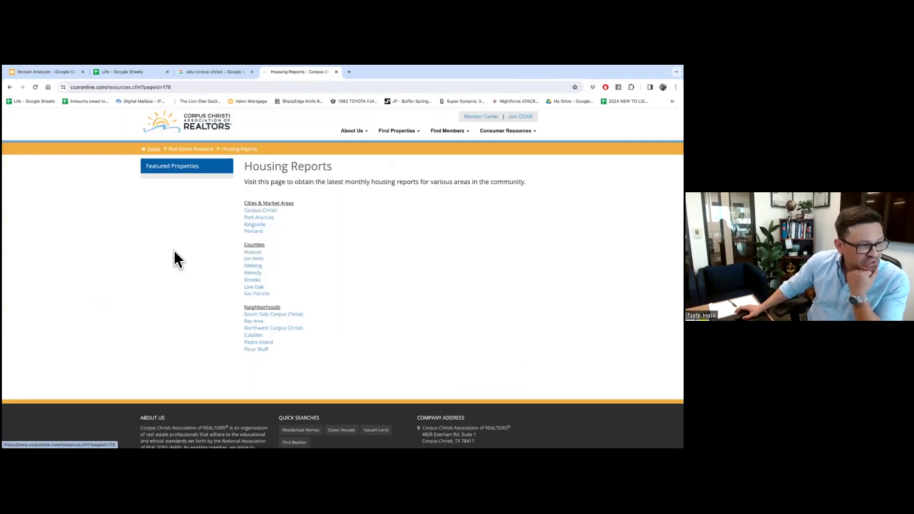
left_click(262, 210)
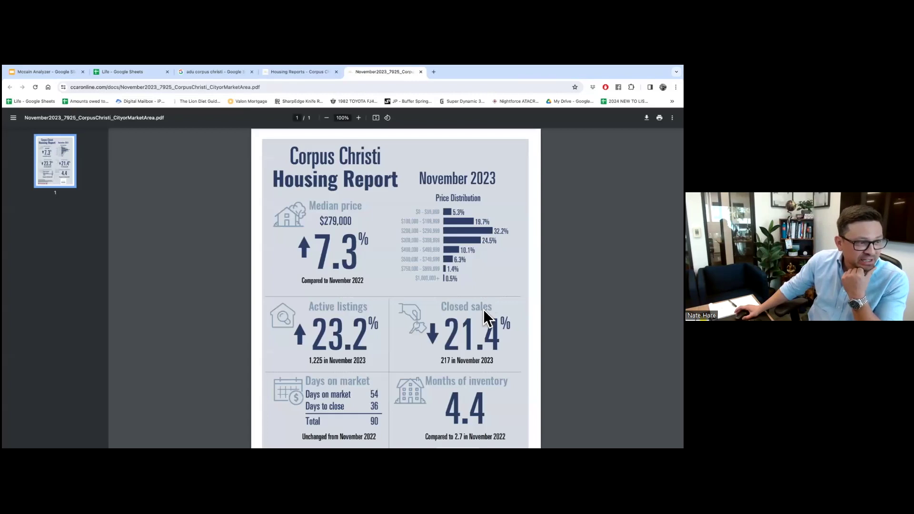
scroll(484, 309, "down", 1)
scroll(484, 309, "up", 1)
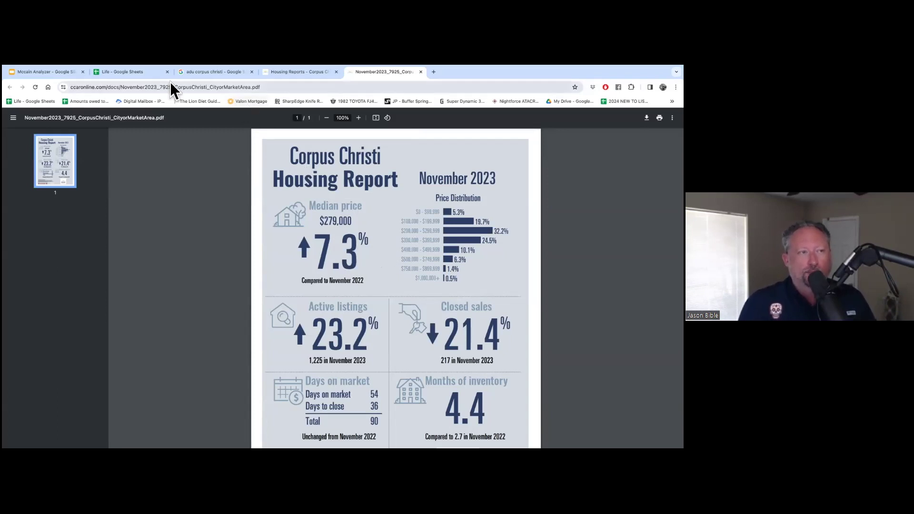
Step: Switch back to the Life spreadsheet and highlight columns B to D of the first Mccain scenario, from header to totals
left_click(151, 77)
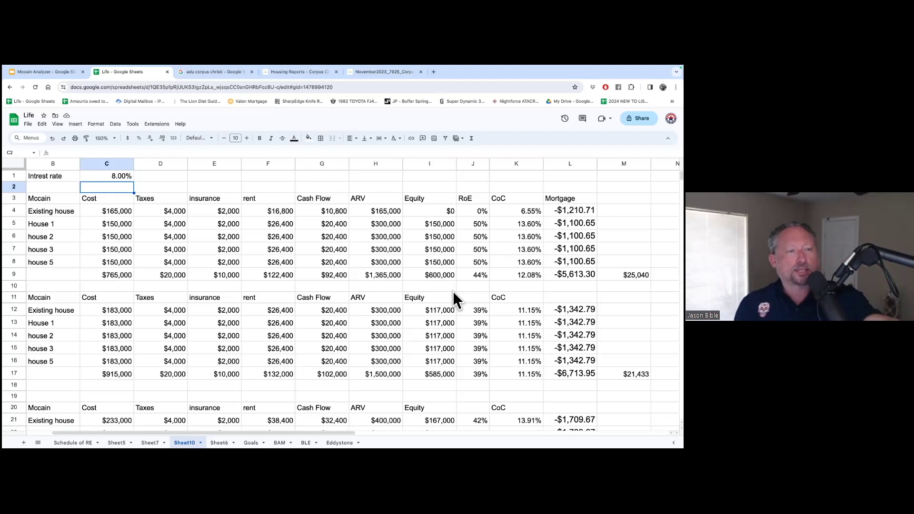
left_click_drag(67, 203, 187, 278)
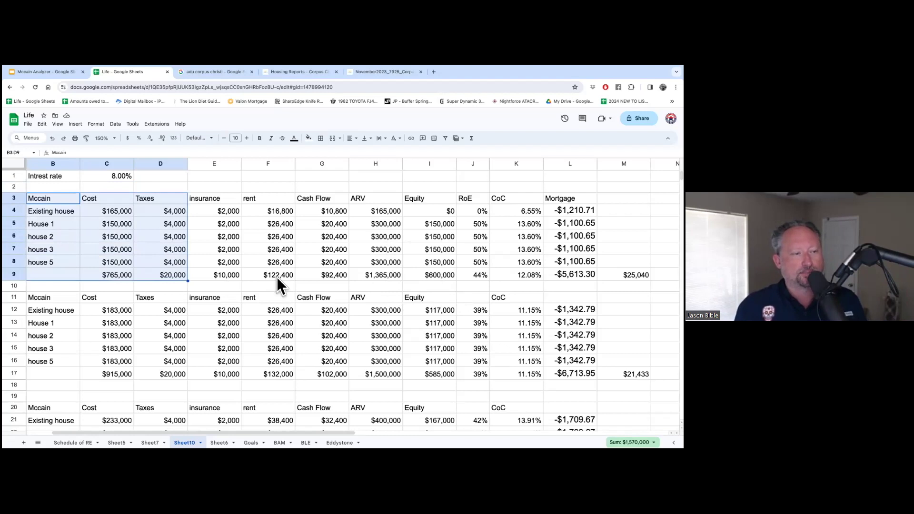
scroll(277, 281, "down", 1)
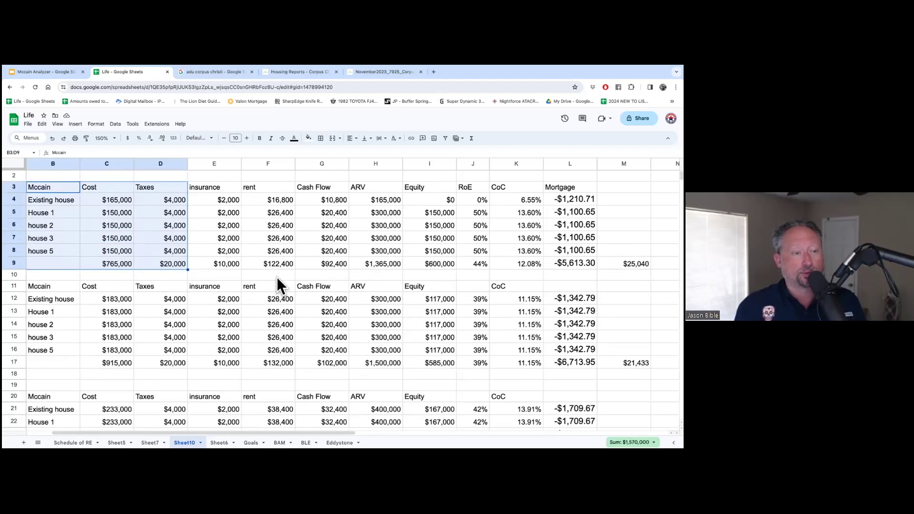
scroll(277, 278, "down", 6)
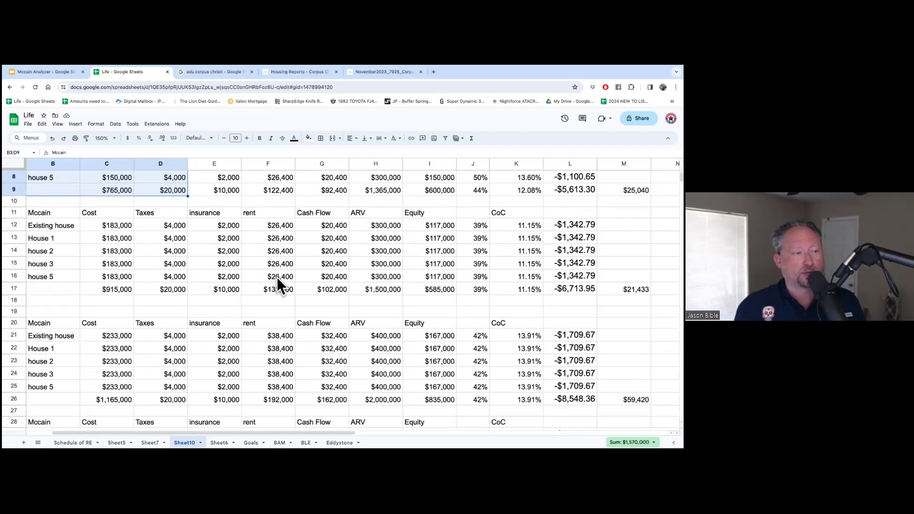
Step: Highlight rows 11 to 17 of the second Mccain scenario and check the cost formula for house 2
left_click_drag(16, 216, 28, 289)
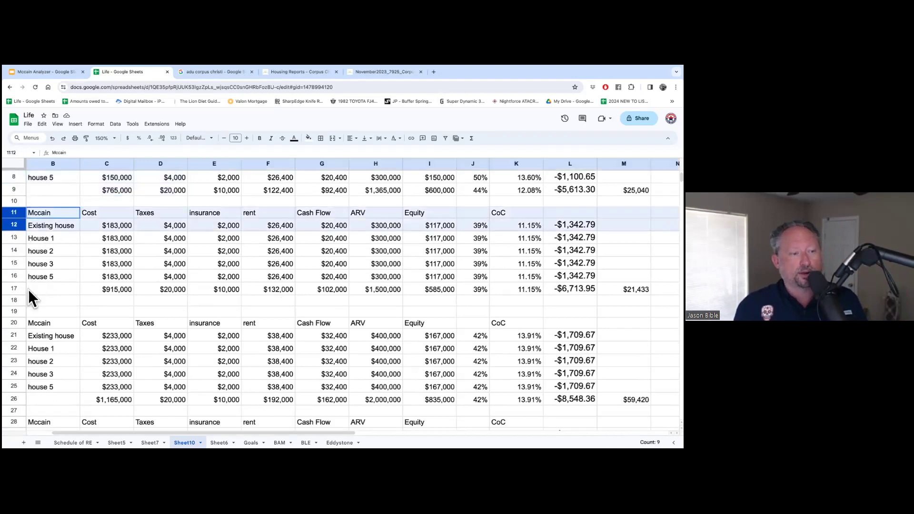
scroll(256, 235, "right", 2)
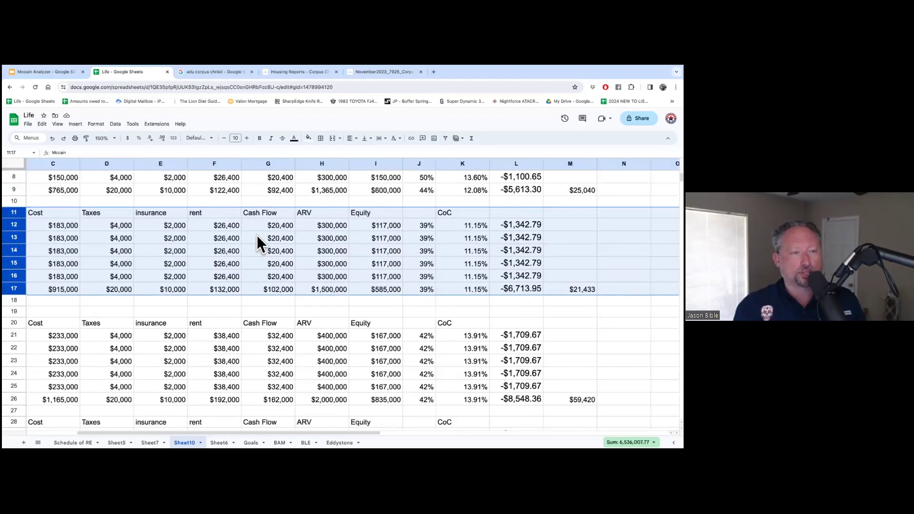
scroll(256, 235, "left", 1)
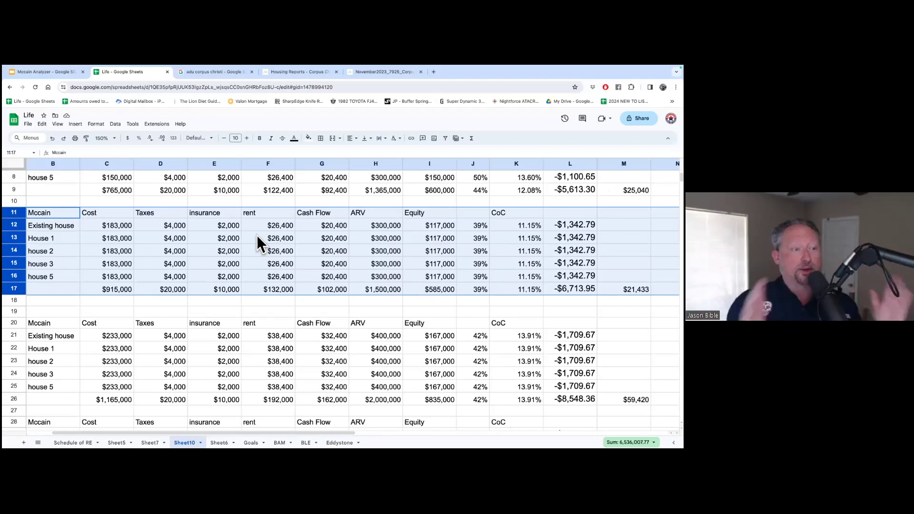
left_click(128, 250)
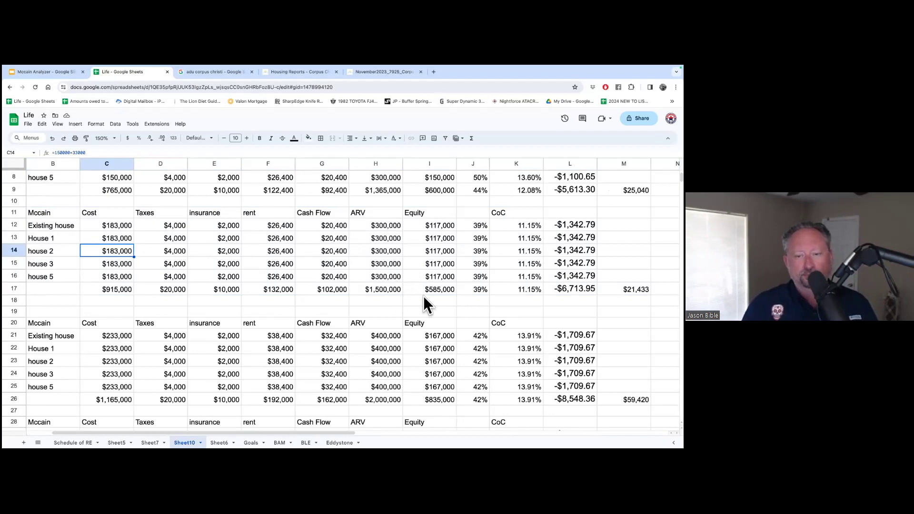
Step: Examine the third scenario's existing-house rent, total cash flow and House 1 ARV
scroll(391, 281, "down", 5)
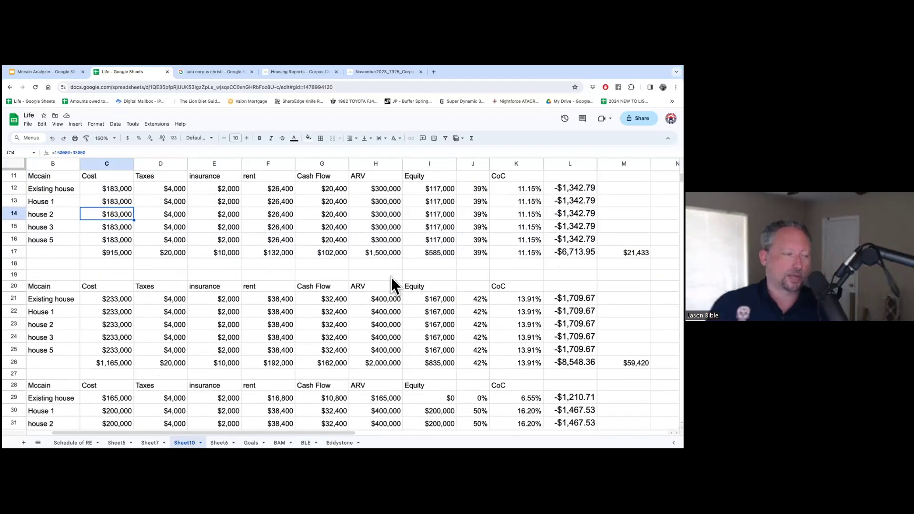
scroll(391, 285, "down", 3)
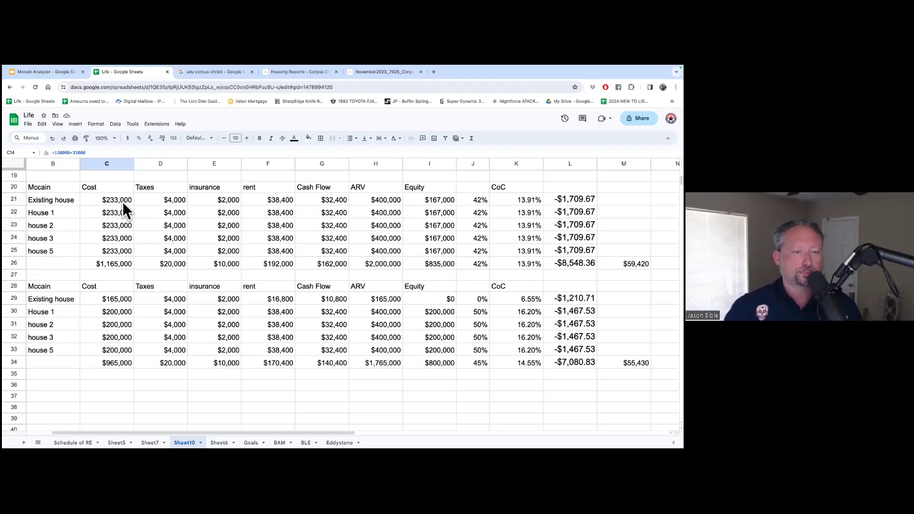
left_click(286, 202)
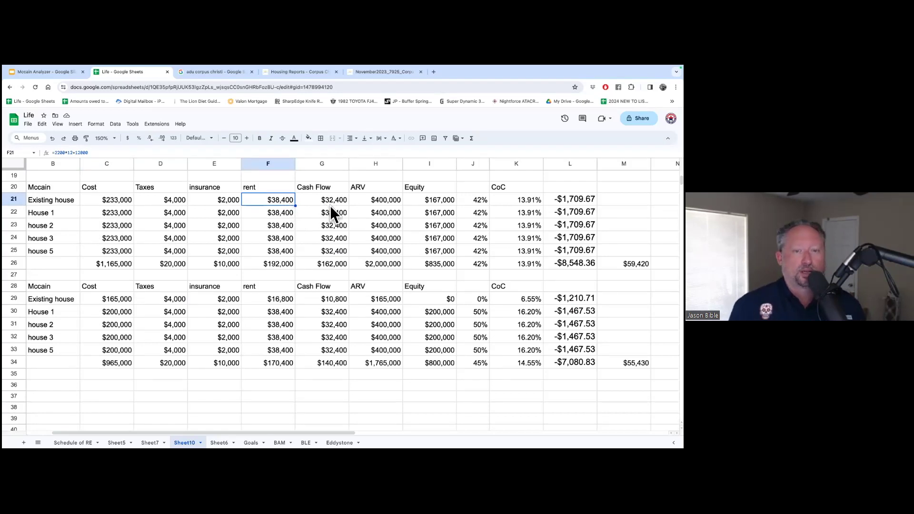
left_click(337, 267)
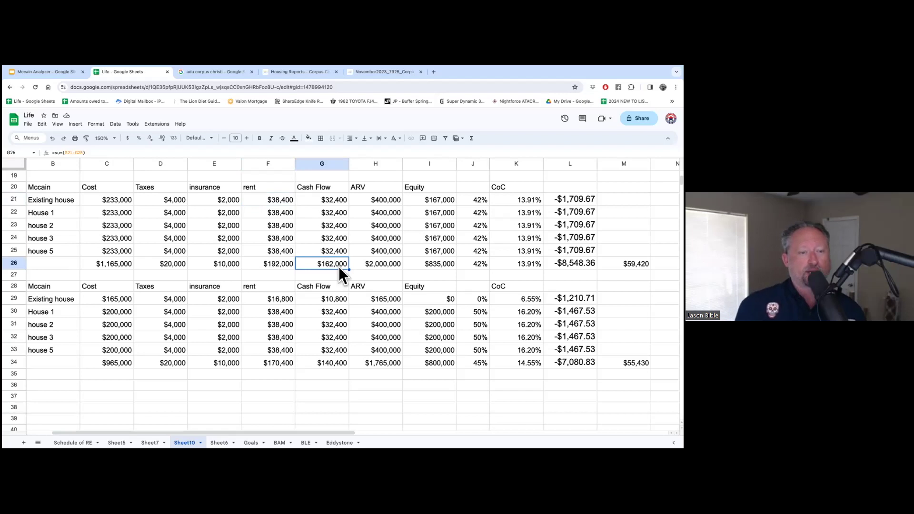
left_click(390, 217)
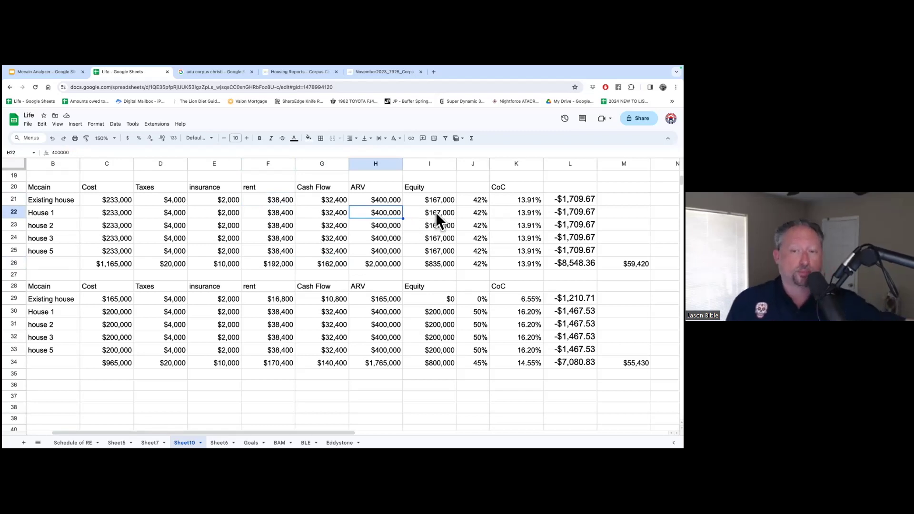
Step: Check the Equity, CoC, Mortgage and column M figures in the third scenario's totals row
left_click(438, 264)
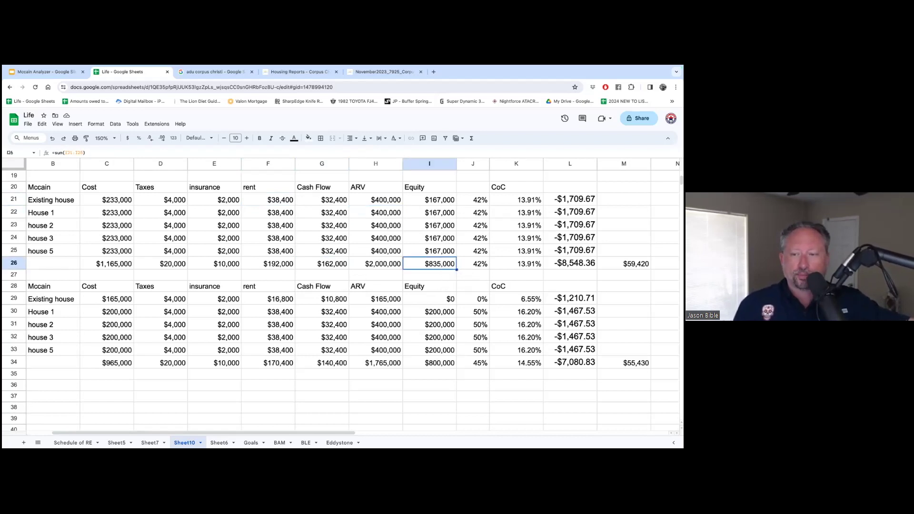
left_click(516, 264)
left_click(570, 263)
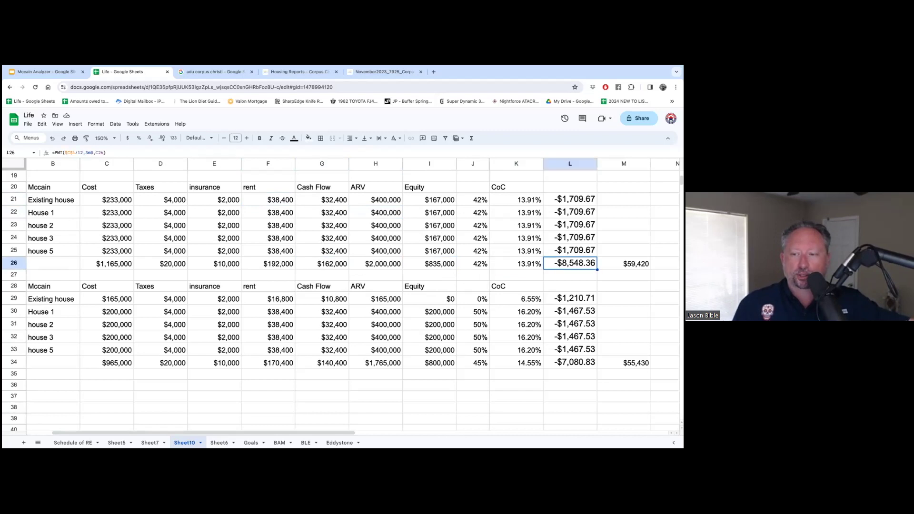
left_click(623, 264)
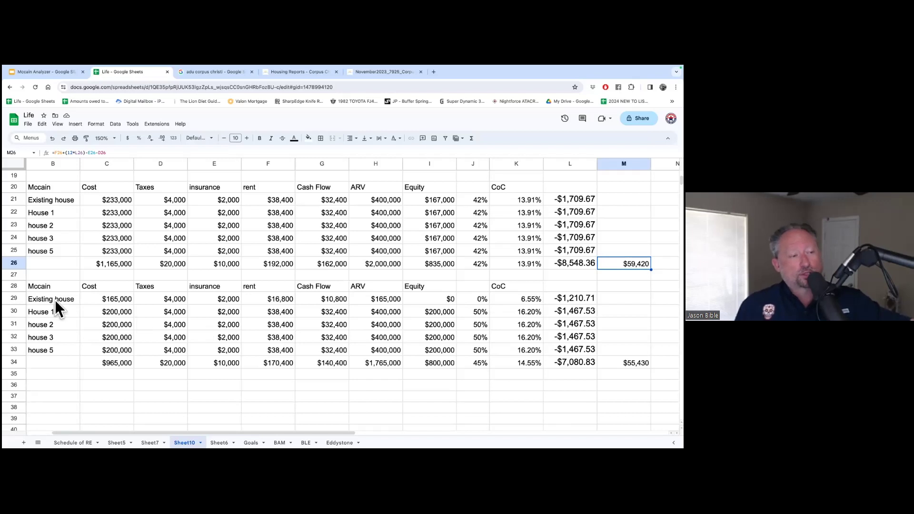
Step: Examine the fourth scenario's existing-house row and the column M figure in its totals row
left_click(13, 298)
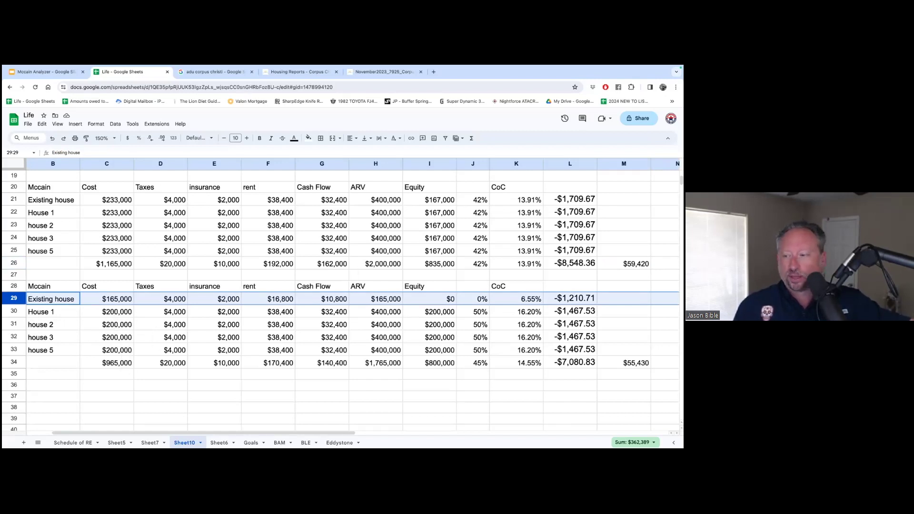
left_click(623, 362)
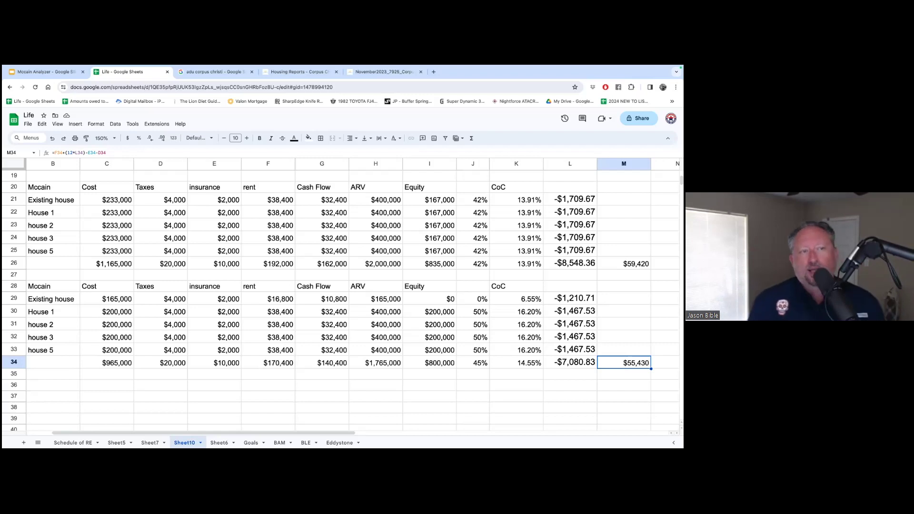
scroll(341, 300, "up", 5)
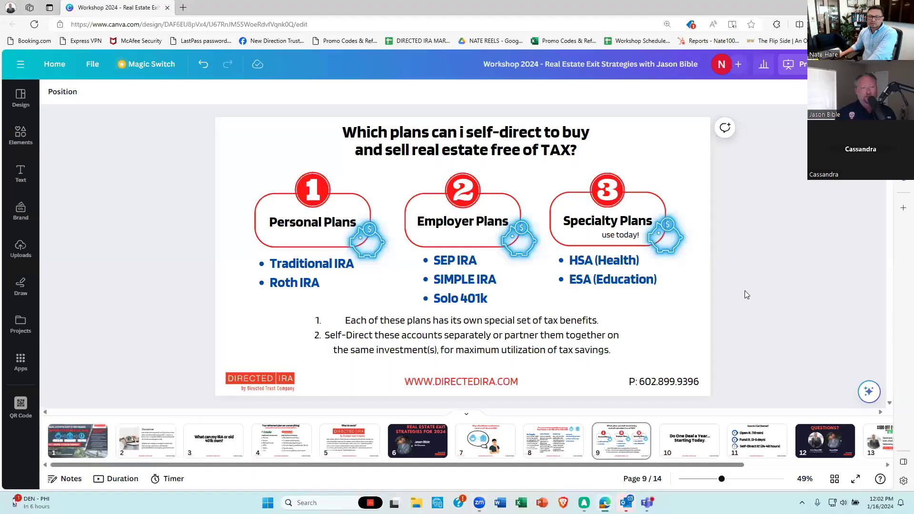
Step: Present the Canva workshop slides full screen from page 9 on self-directed plans
left_click(871, 340)
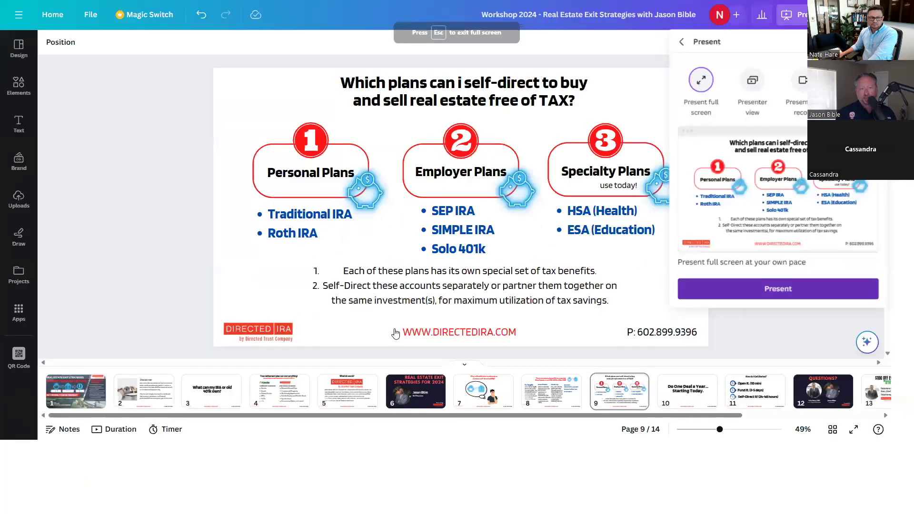